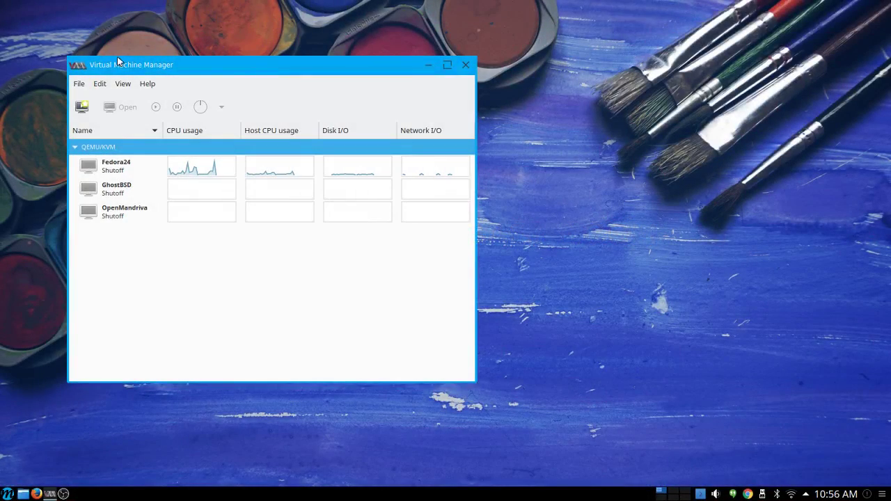
Create a new VM from local install media using the openSUSE Tumbleweed DVD ISO.
left_click(78, 84)
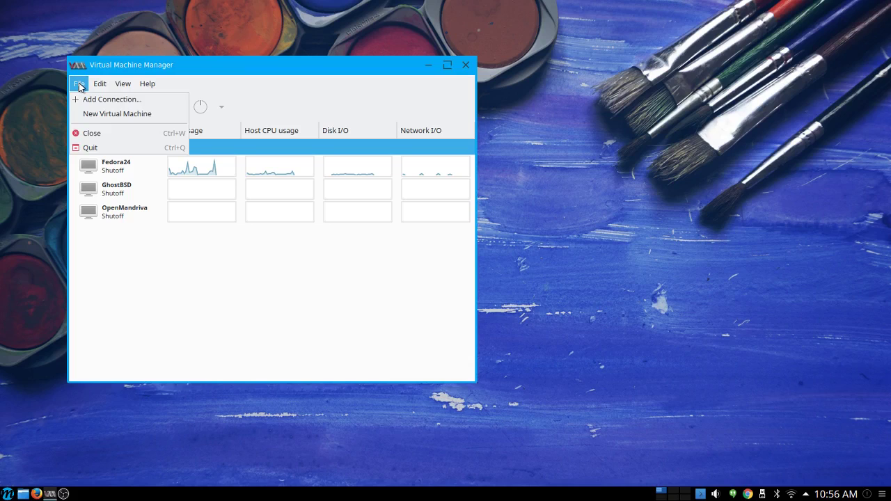
left_click(84, 115)
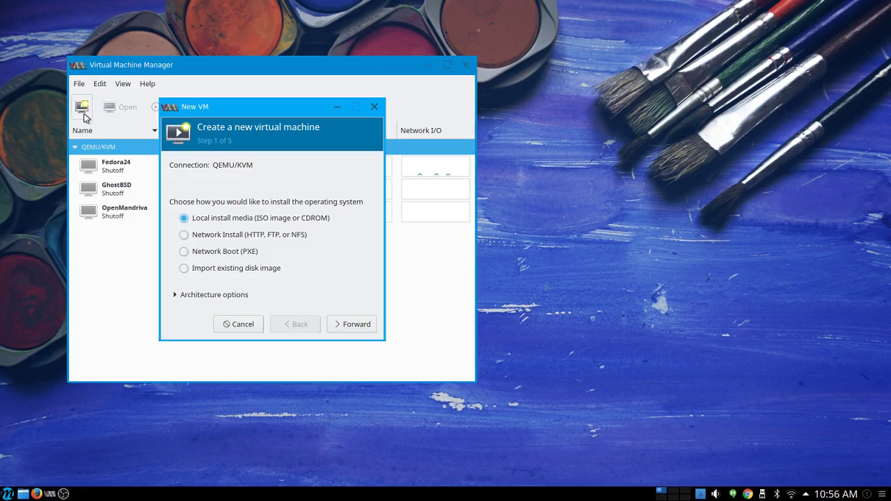
left_click(342, 324)
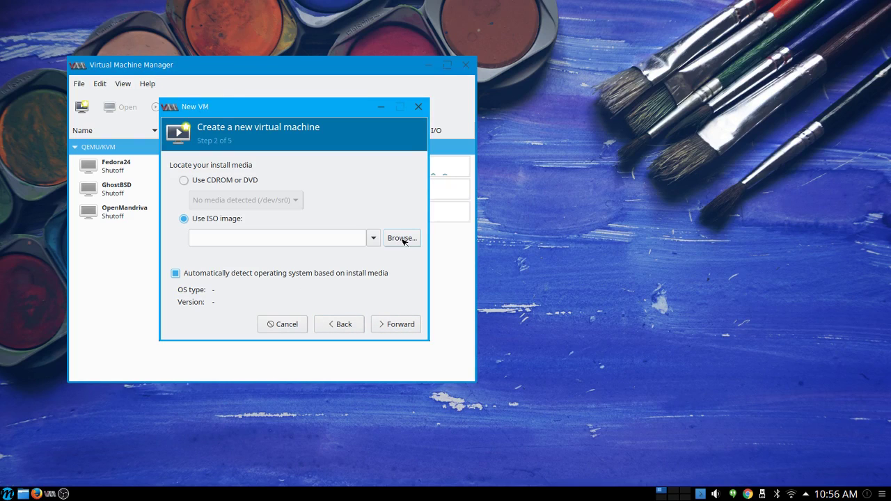
left_click(403, 239)
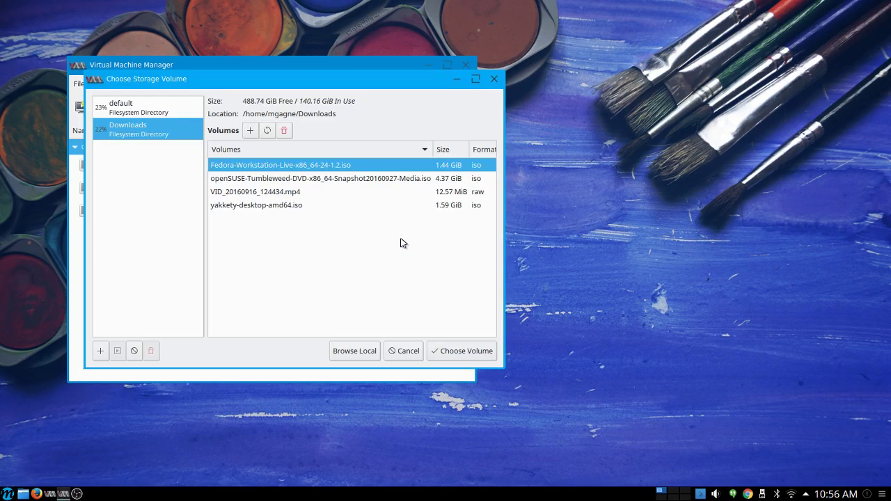
left_click(349, 181)
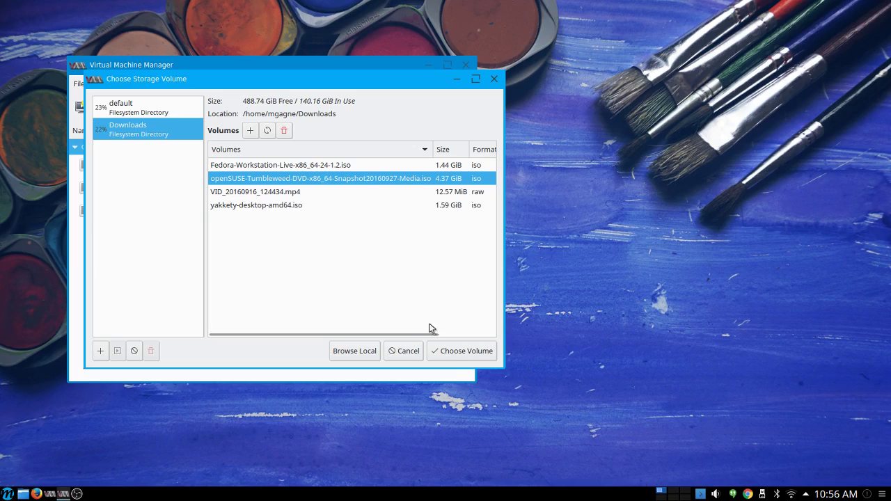
left_click(462, 352)
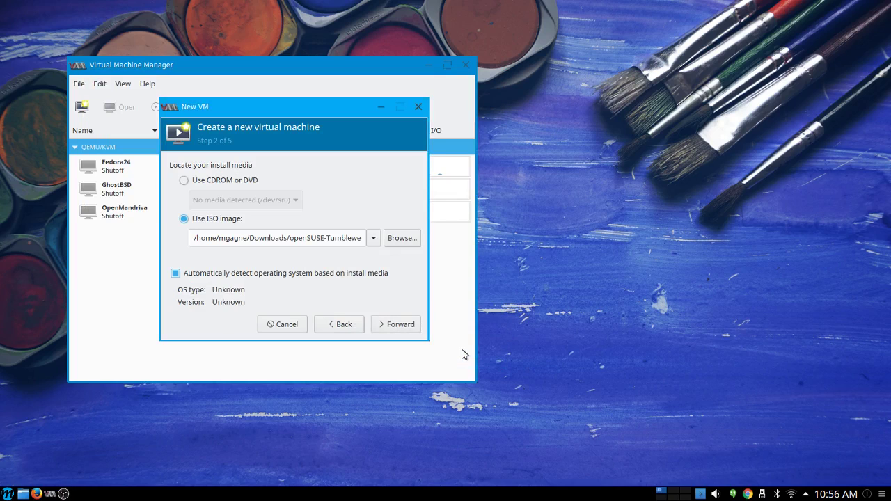
Set the VM's memory to 4096 MiB and keep the default 20 GiB disk.
left_click(406, 323)
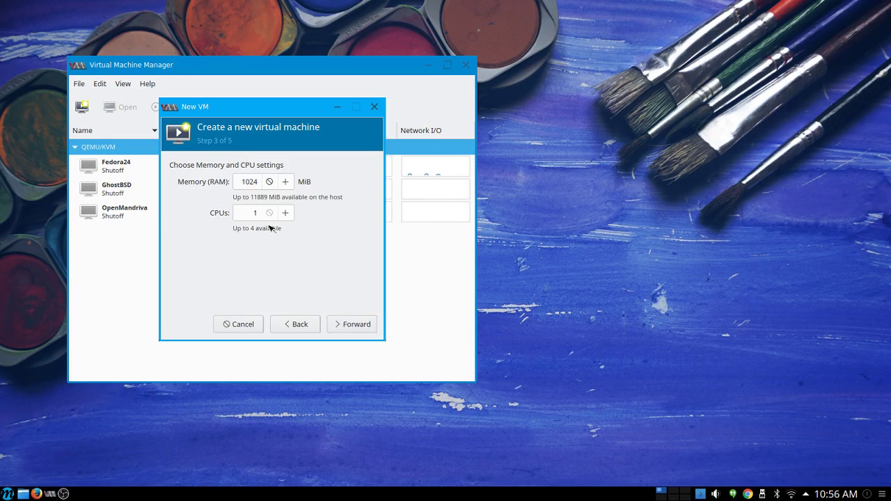
double_click(243, 181)
type("4096")
left_click(341, 330)
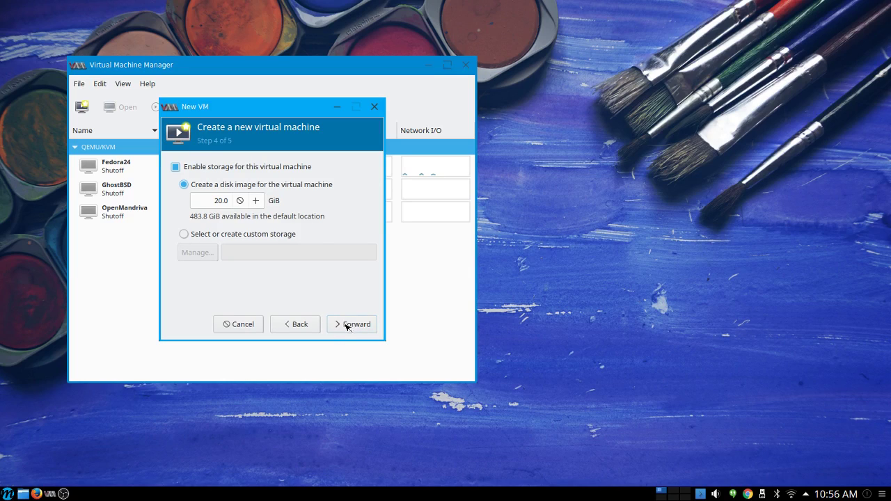
left_click(345, 325)
Name the virtual machine OpenSUSE_Tumble.
double_click(276, 177)
type("OpenSude")
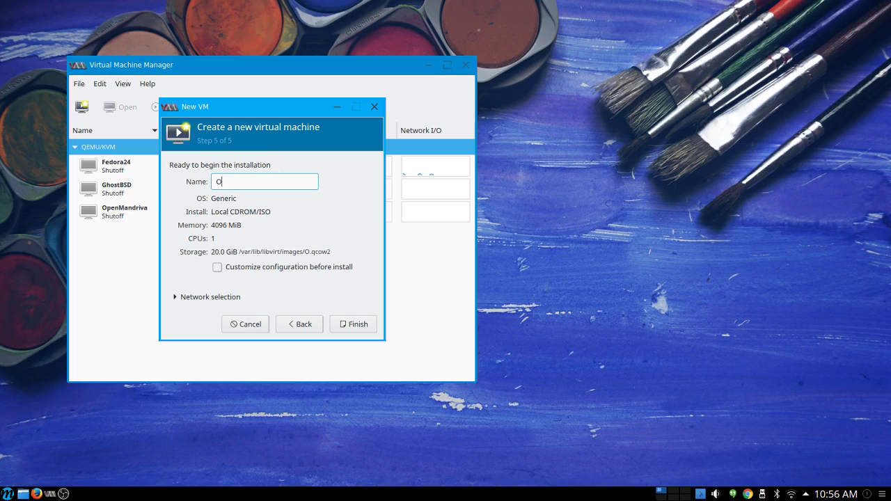
key("BackSpace")
key("BackSpace")
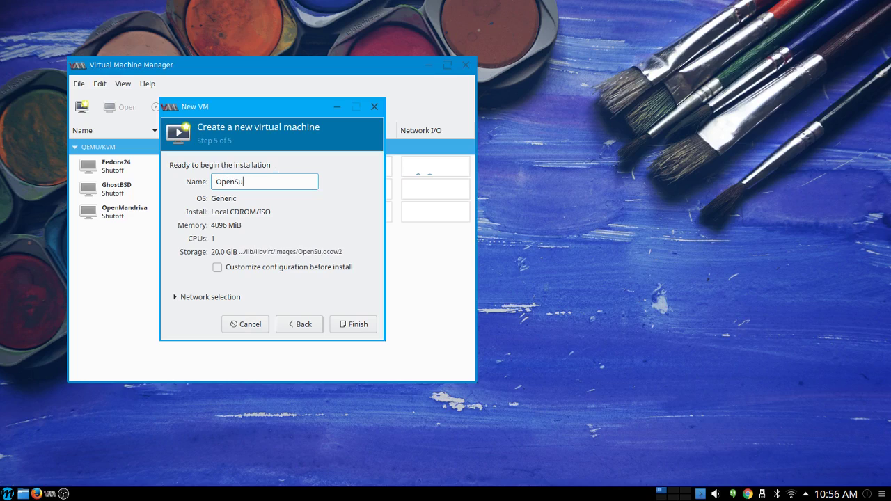
key("BackSpace")
type("USE")
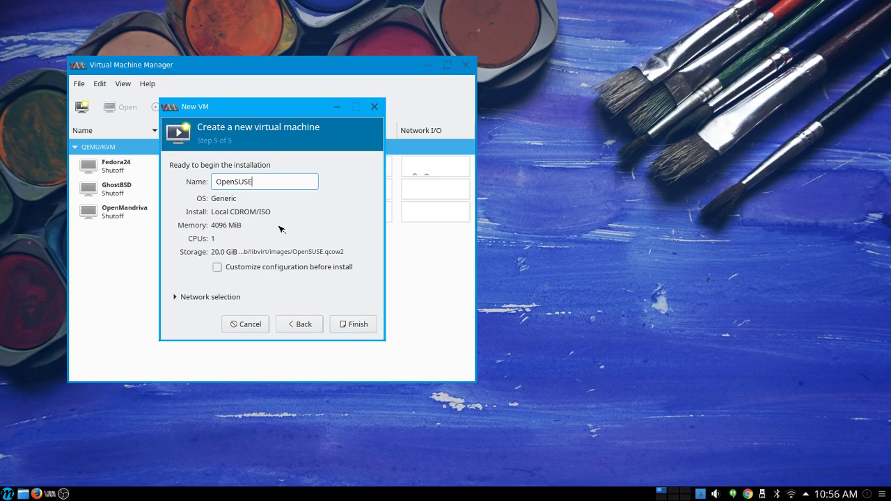
type("_Tumble")
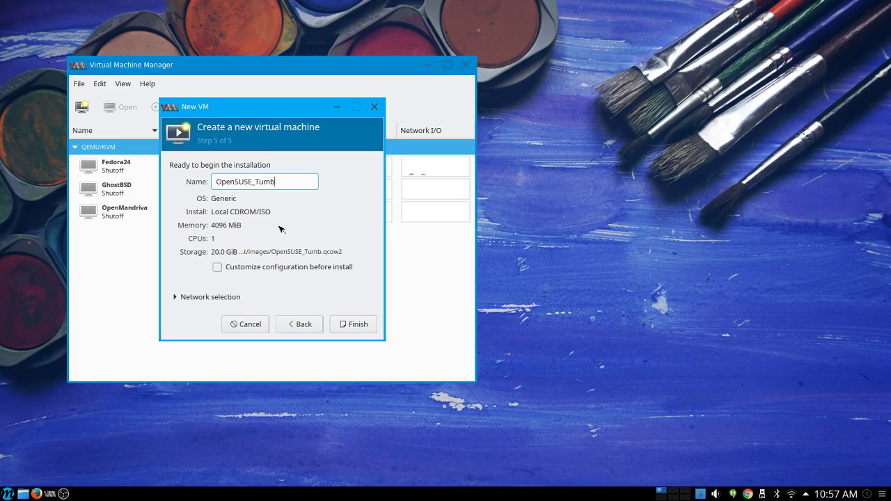
Create the OpenSUSE_Tumble VM, boot its Installation entry, and start enlarging the console window.
left_click(350, 329)
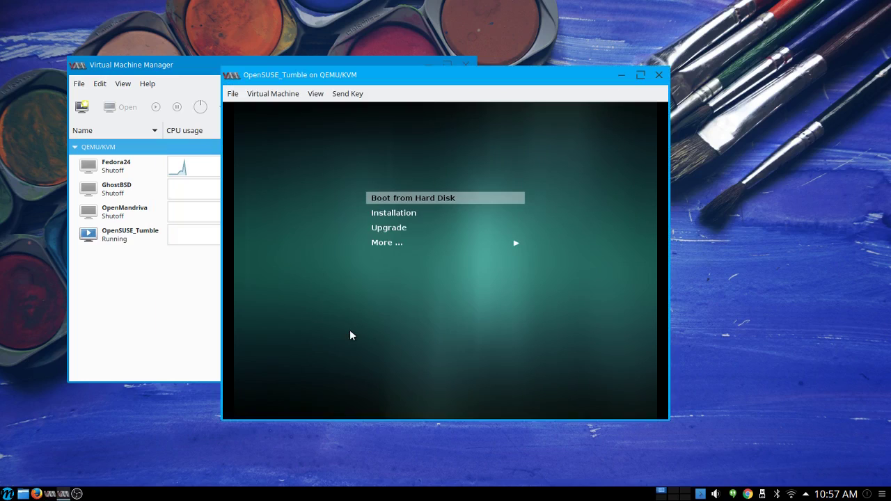
left_click(399, 215)
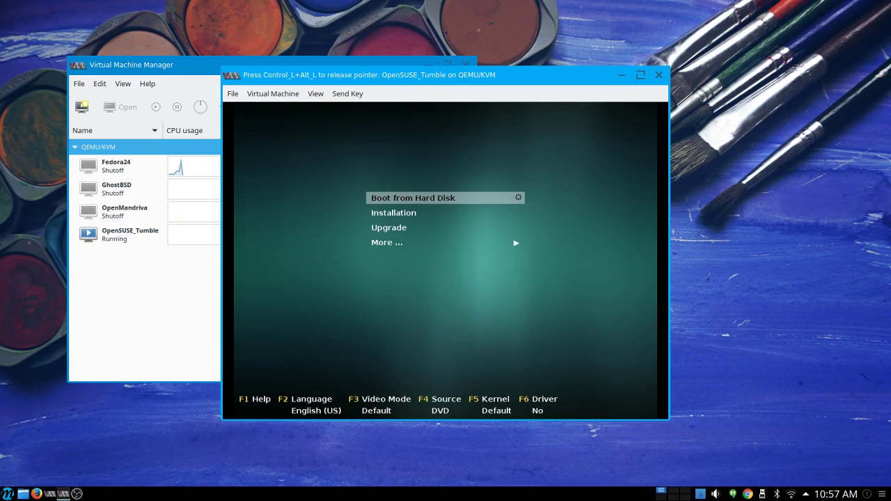
key("Down")
key("Return")
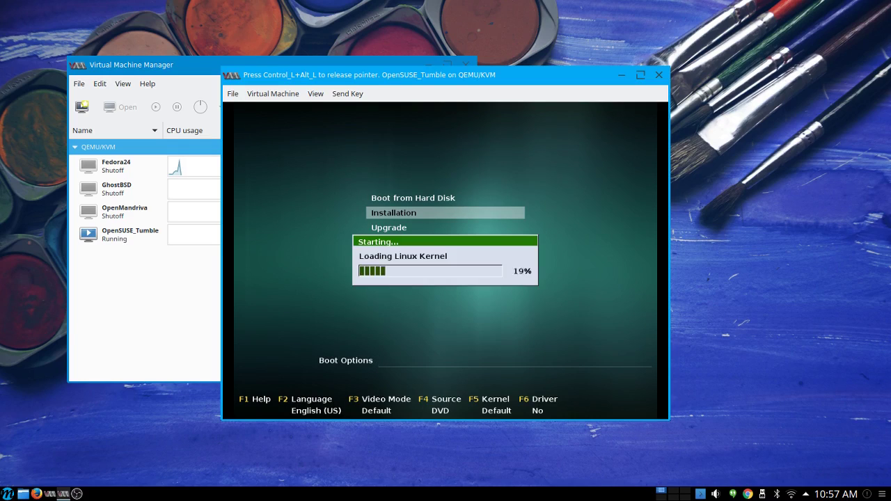
key("ctrl+alt")
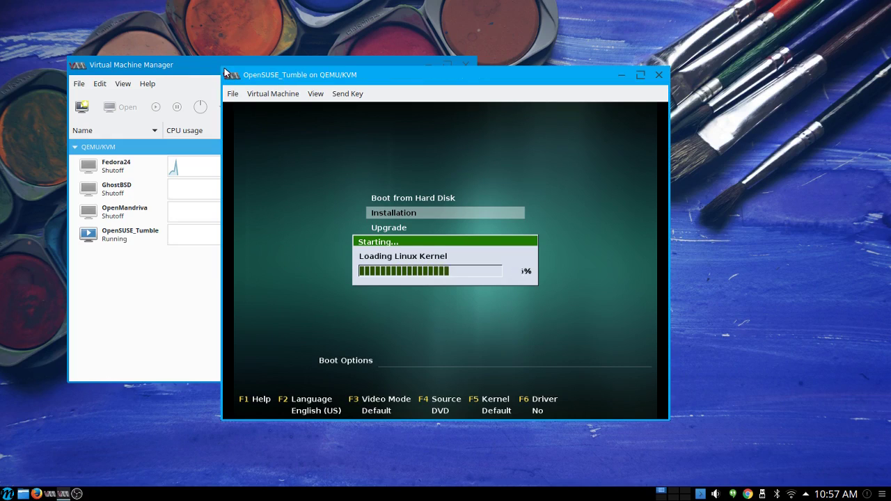
left_click_drag(220, 69, 38, 22)
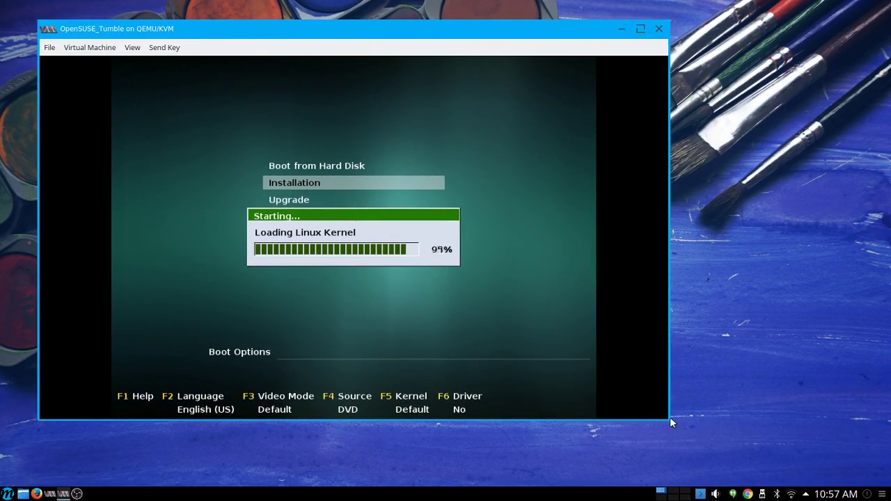
Stretch the VM console window down-right and up to the screen's top edge.
left_click_drag(668, 418, 809, 479)
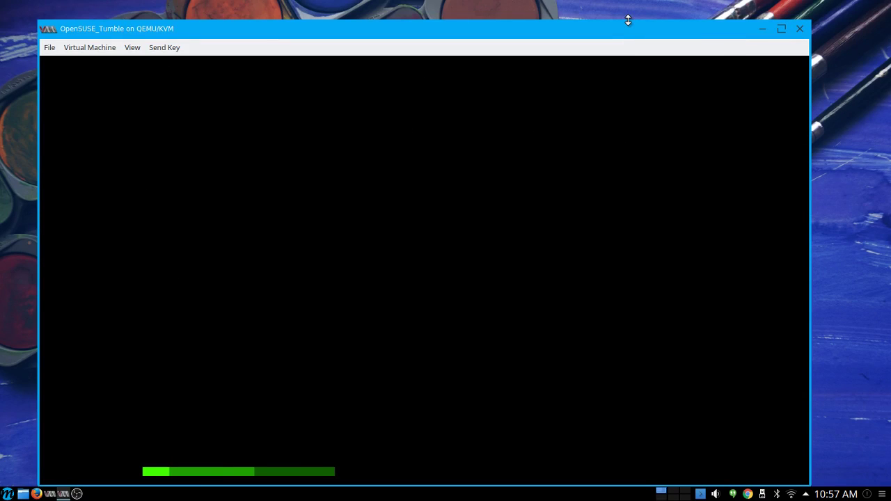
left_click_drag(628, 16, 628, 4)
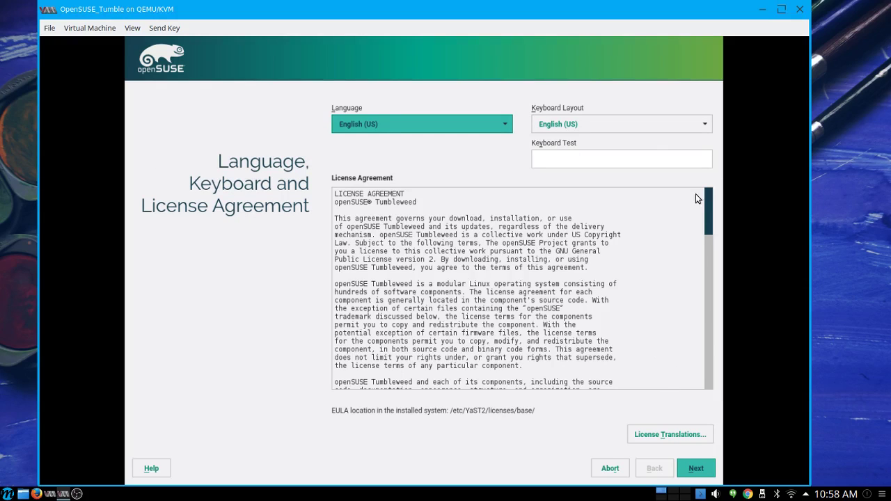
Scroll through the license text and continue past the Language, Keyboard and License page.
left_click_drag(707, 205, 709, 411)
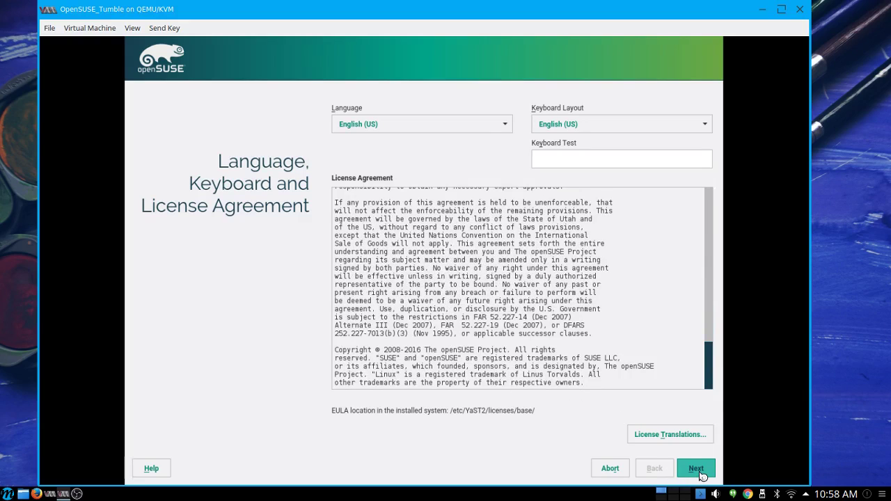
left_click(696, 468)
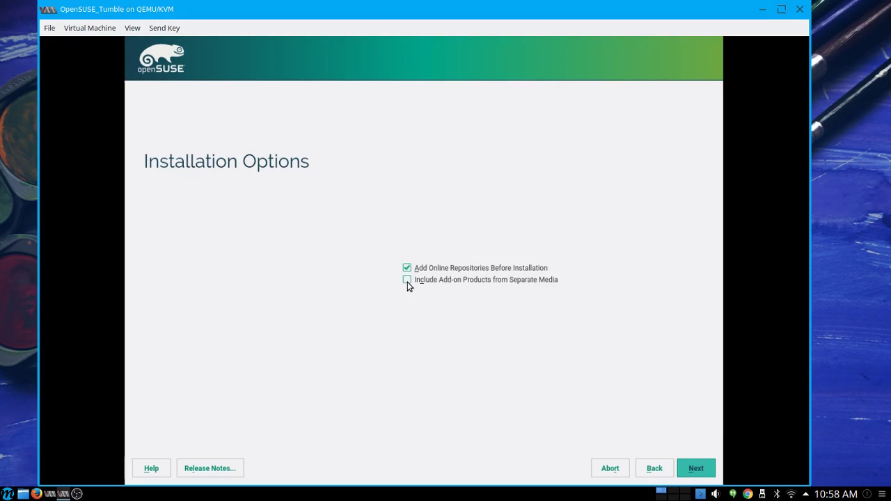
Pass Installation Options and accept a guided partition setup using the whole 20 GiB disk.
left_click(408, 280)
left_click(702, 471)
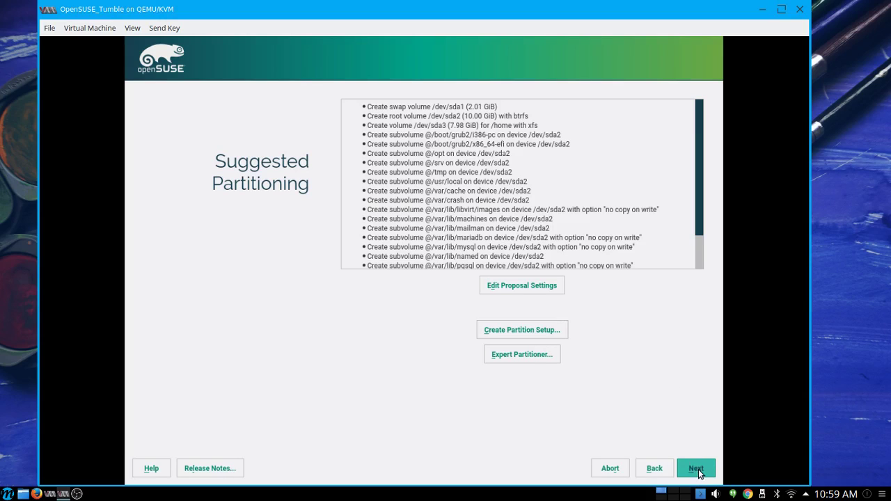
left_click(530, 329)
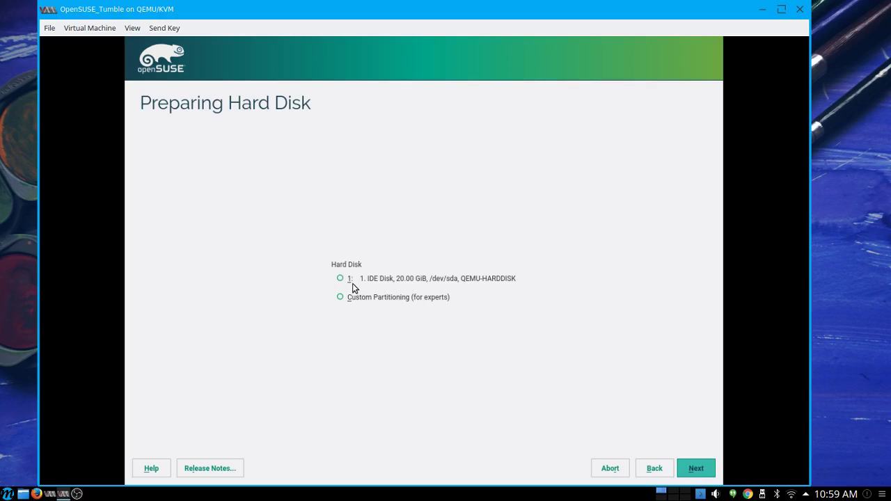
left_click(697, 468)
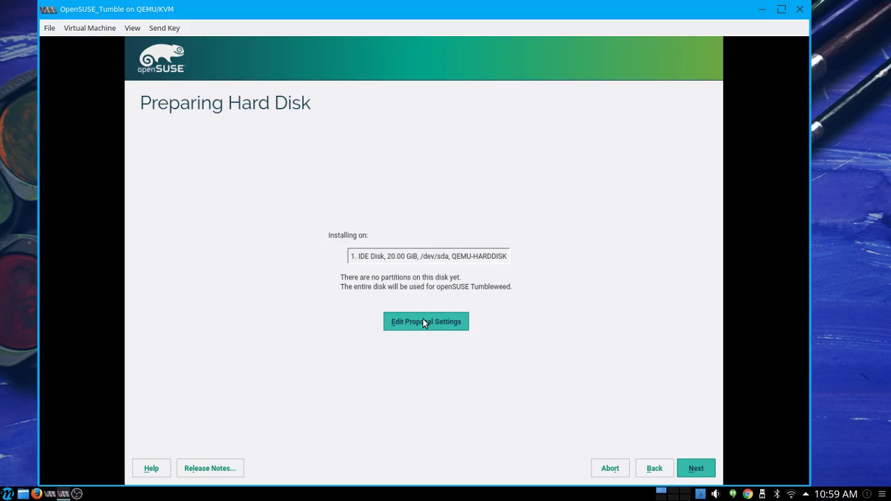
left_click(696, 469)
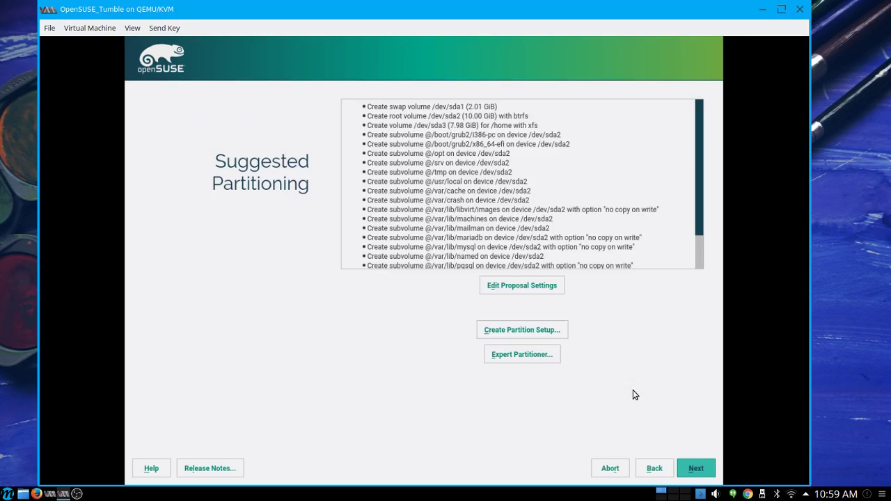
left_click(693, 469)
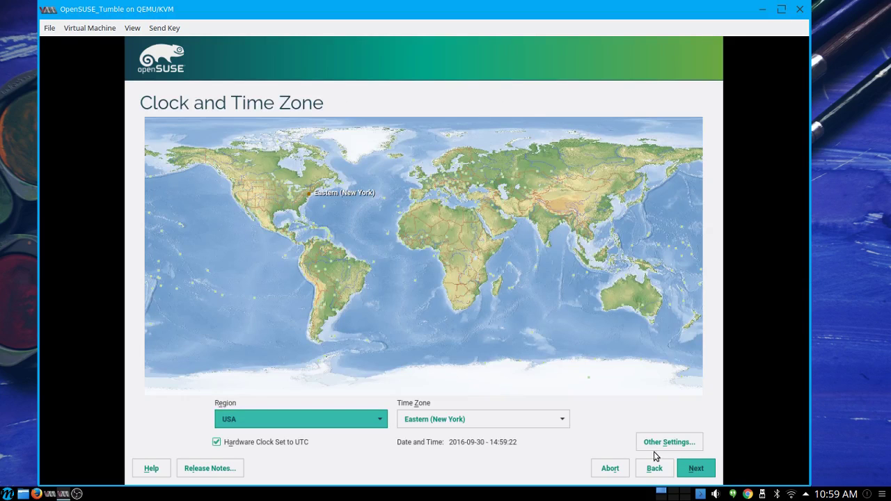
Set the time zone to USA, Eastern (New York) and continue.
left_click(551, 421)
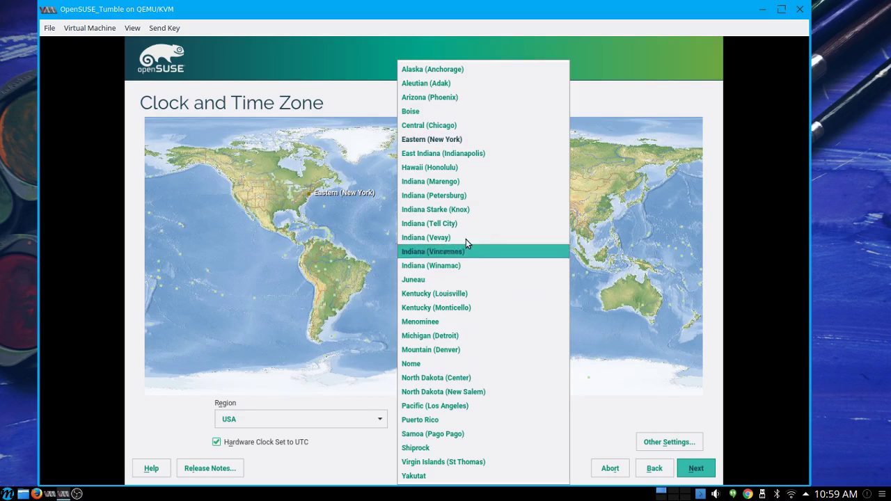
left_click(458, 143)
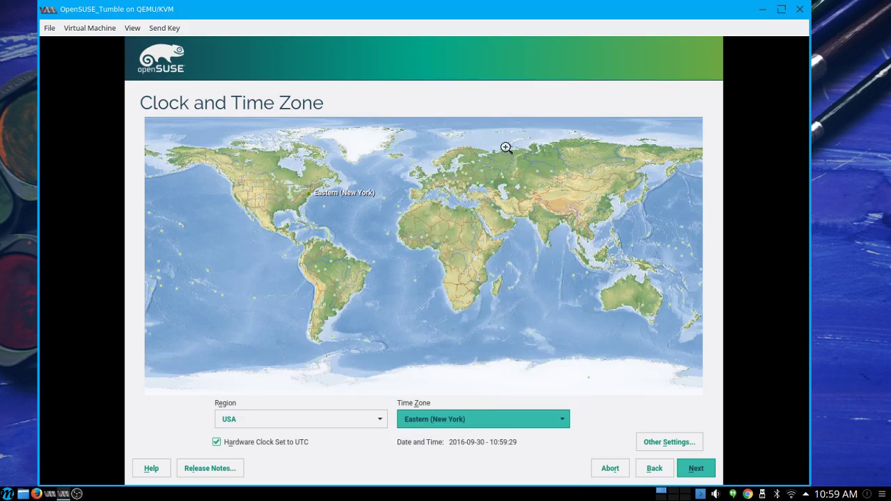
left_click(692, 469)
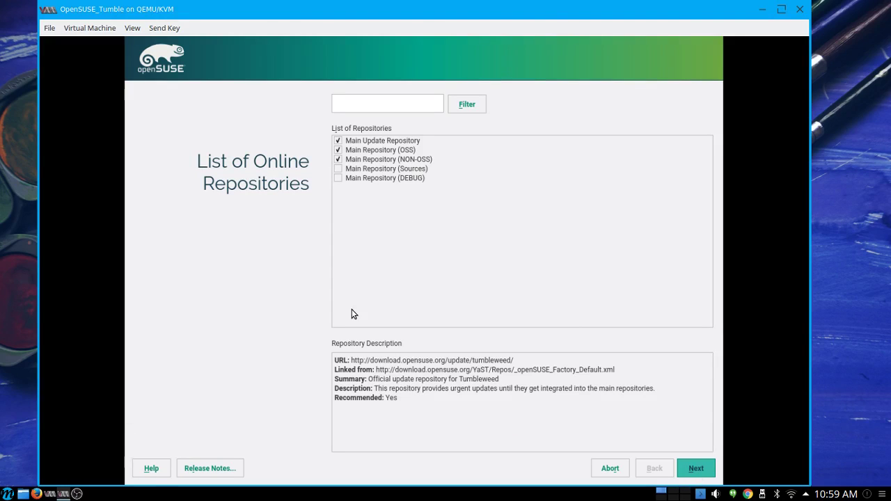
Keep the default online repositories and accept the OSS repository licence agreement.
left_click(695, 472)
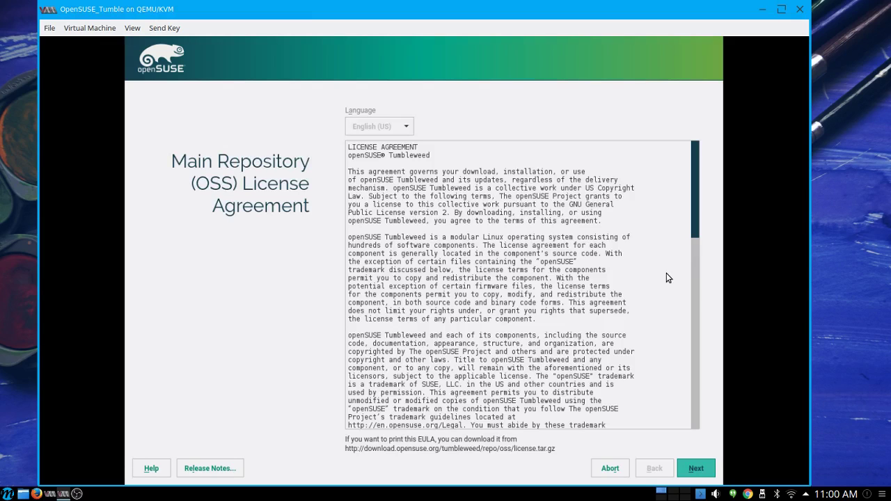
left_click(698, 472)
key("alt+n")
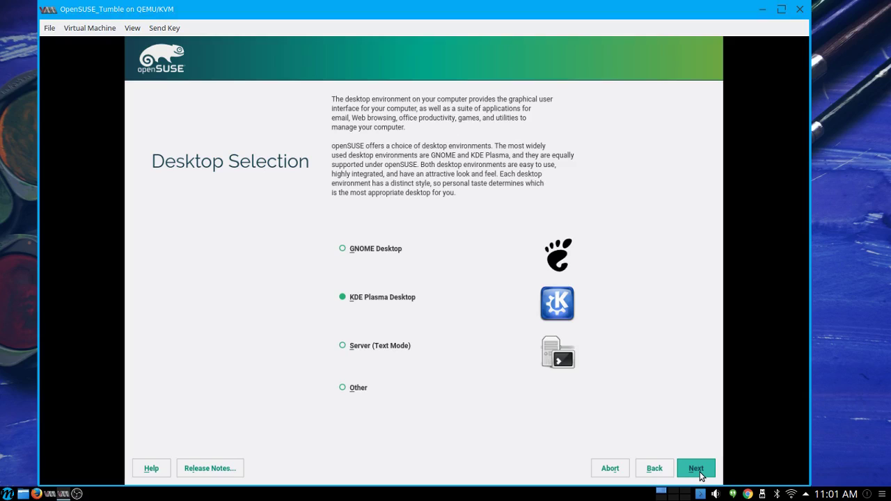
Keep KDE Plasma Desktop selected and continue to the Local User page.
left_click(696, 469)
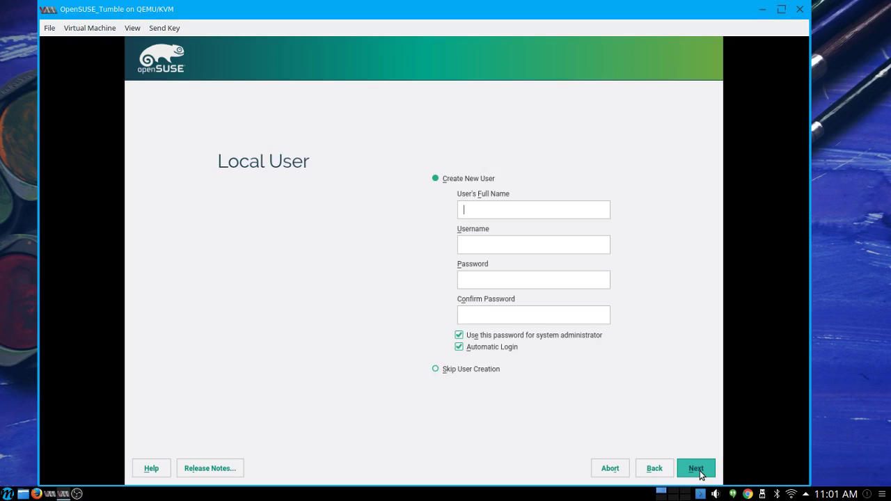
Enter the user's full name, dismissing the missing-password error along the way.
type("Marcel Ga")
left_click(698, 470)
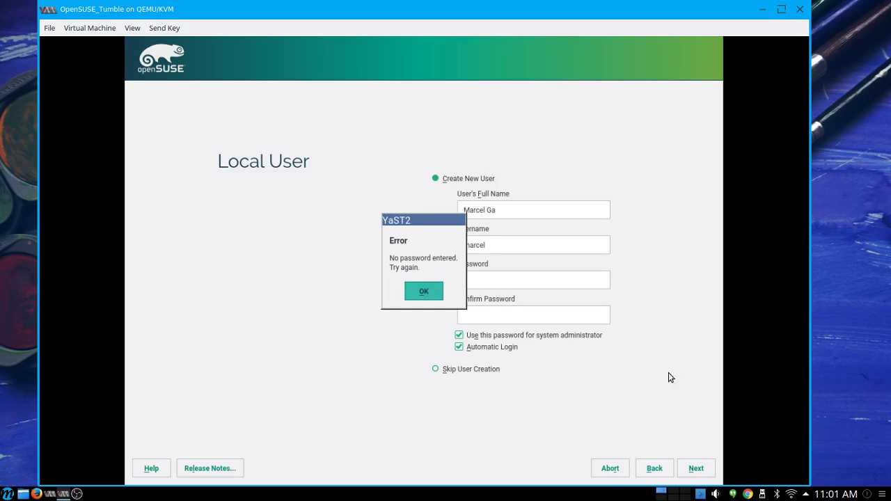
left_click(423, 282)
left_click(528, 209)
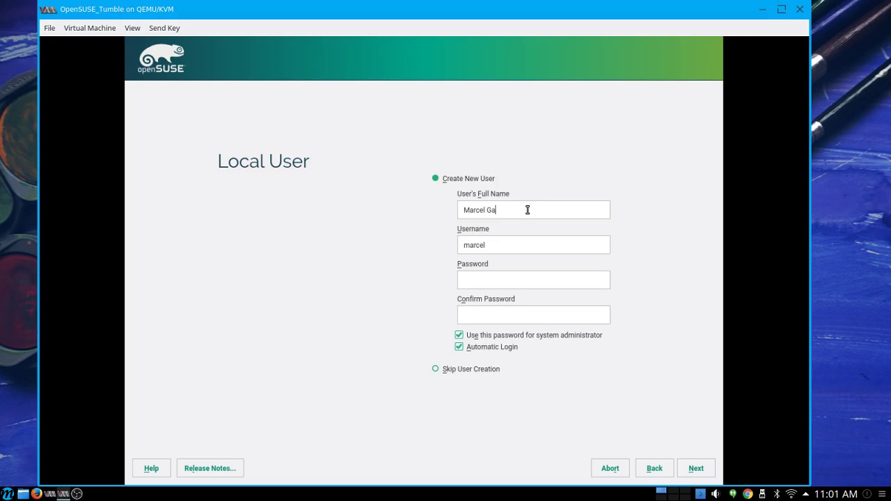
type("gne")
Enter the username and matching password, then continue to Installation Settings.
left_click(513, 252)
key("BackSpace")
key("BackSpace")
key("BackSpace")
key("BackSpace")
type("gagnem******************")
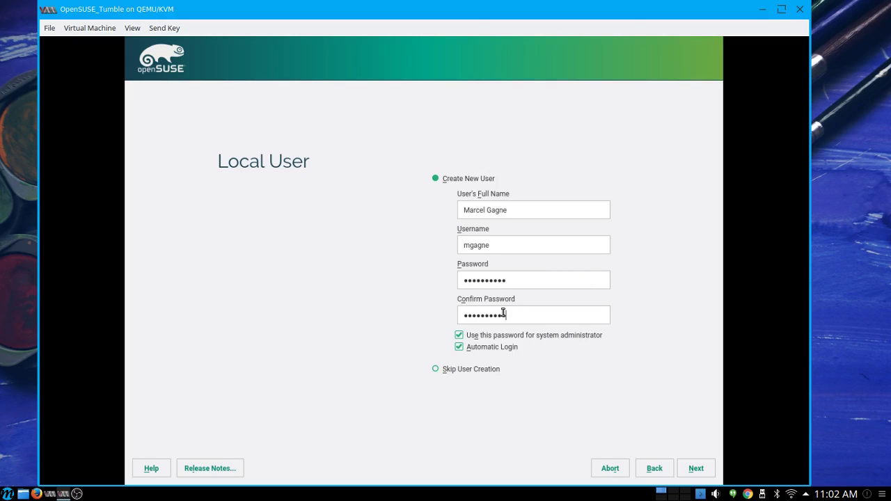
left_click(698, 470)
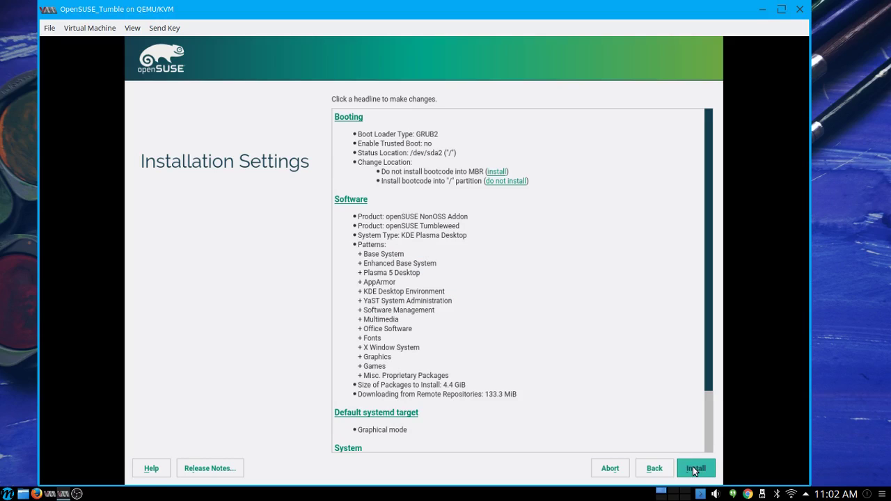
Accept the AdobeICCProfiles and gstreamer-0_10-fluendo-mp3 licences and confirm the openSUSE installation.
left_click(693, 471)
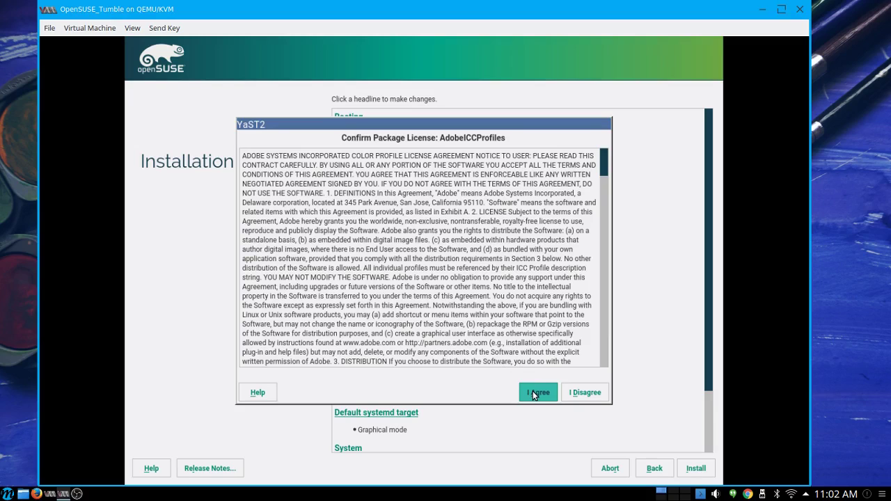
left_click(534, 393)
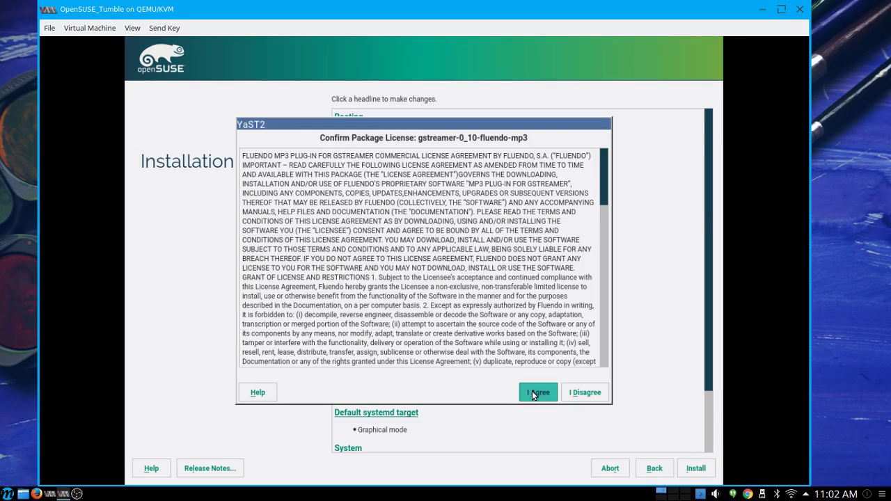
left_click(533, 393)
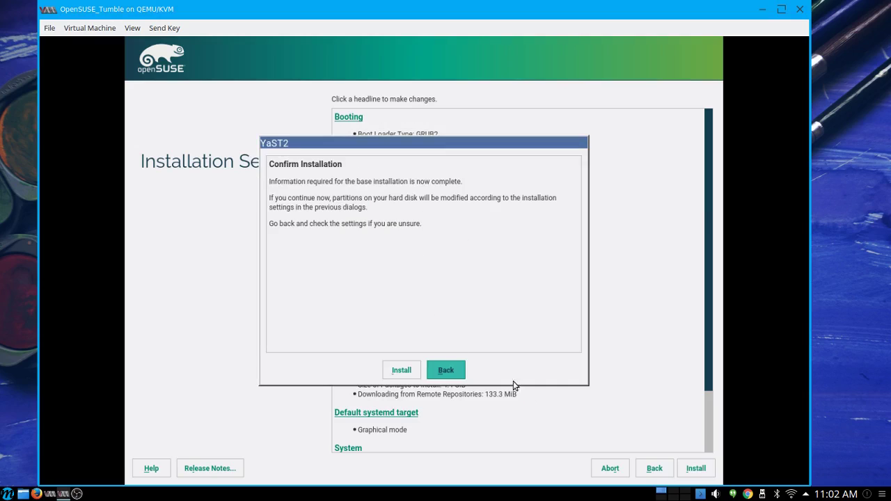
left_click(408, 364)
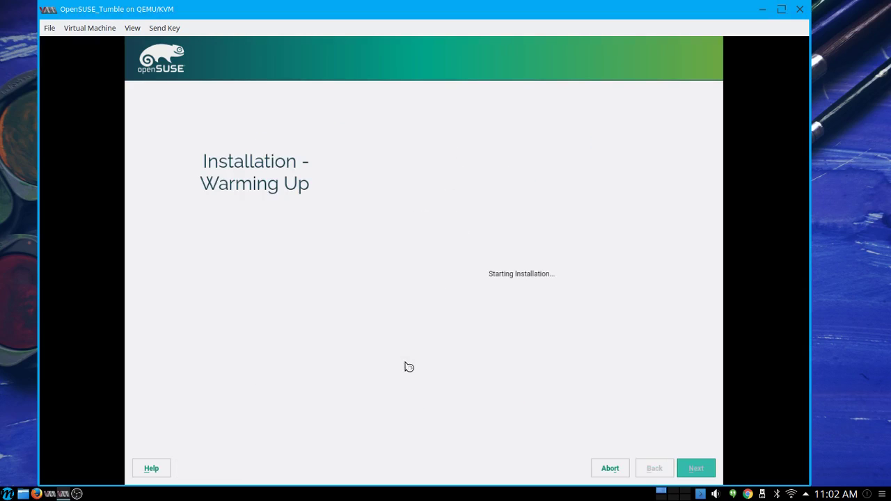
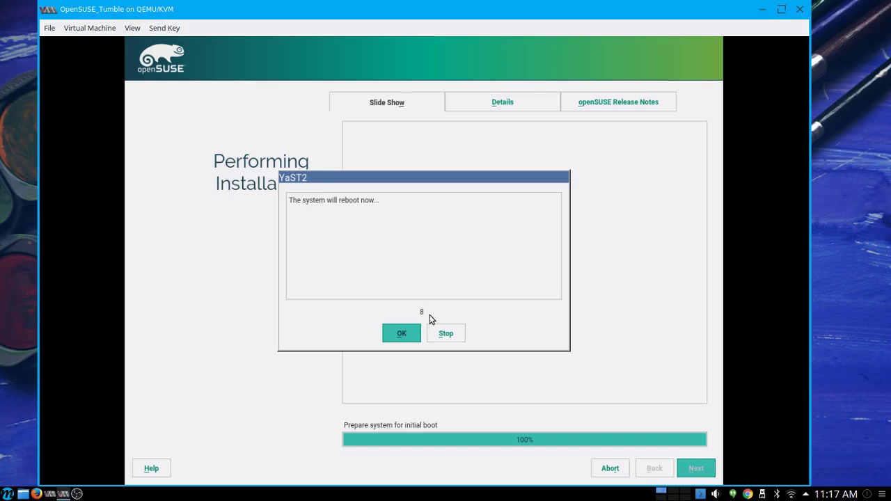
Accept the YaST2 reboot prompt and let the VM start into the Plasma desktop with Home and Trash.
left_click(401, 336)
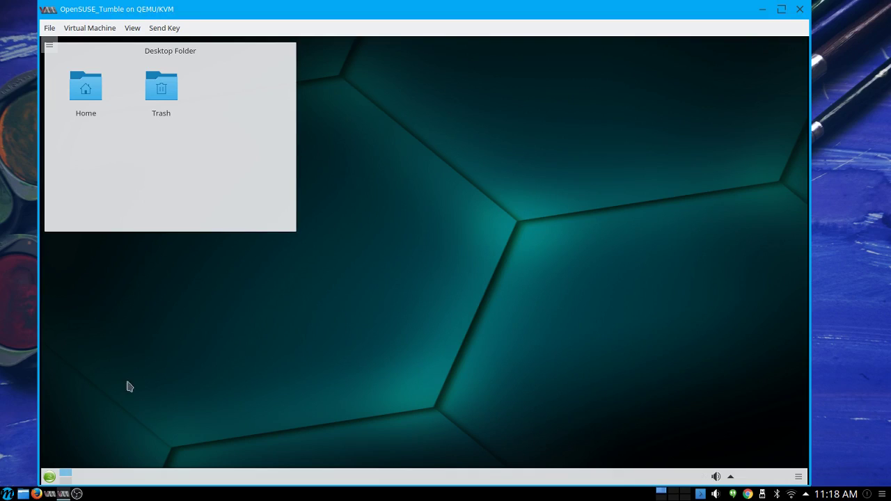
Navigate the application launcher to Games > Board Games, listing KMahjongg and KReversi.
left_click(49, 479)
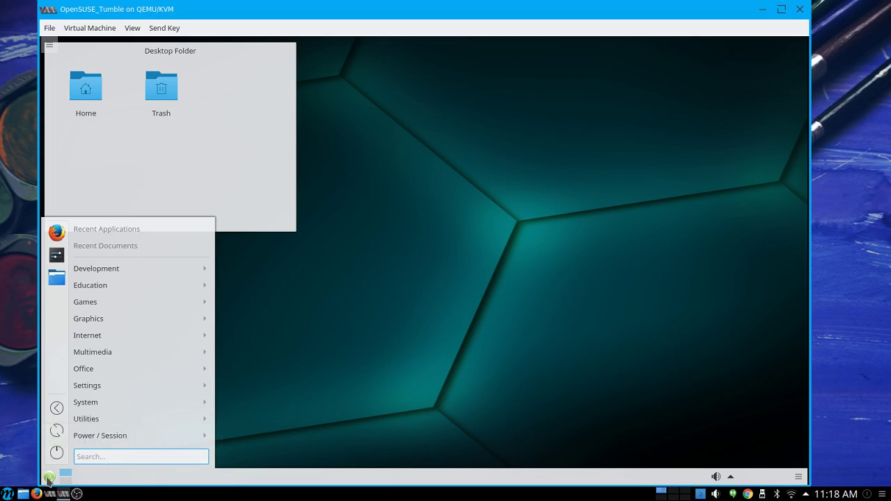
mouse_move(108, 354)
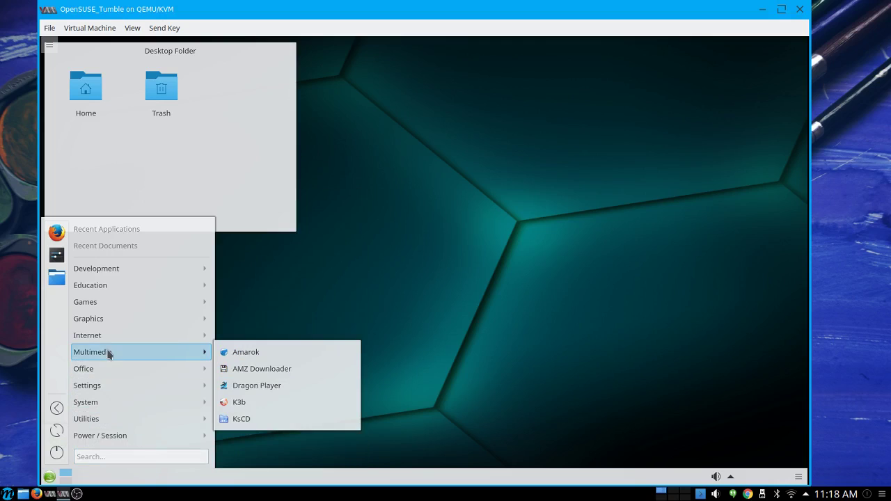
mouse_move(111, 339)
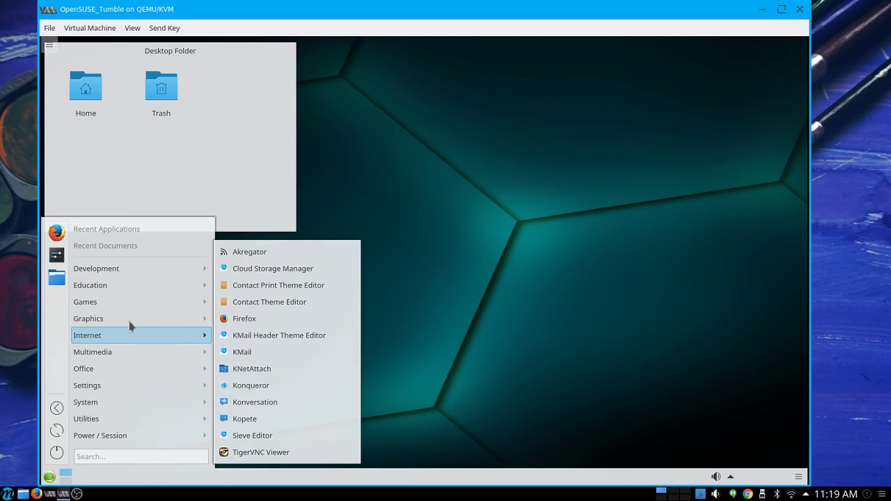
mouse_move(156, 302)
mouse_move(289, 308)
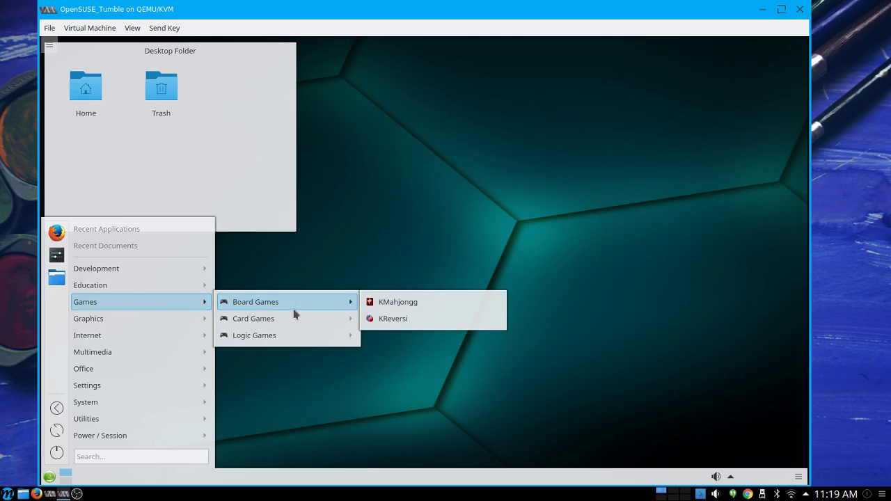
Launch KMahjongg from Board Games and move its window down and to the right.
left_click(391, 303)
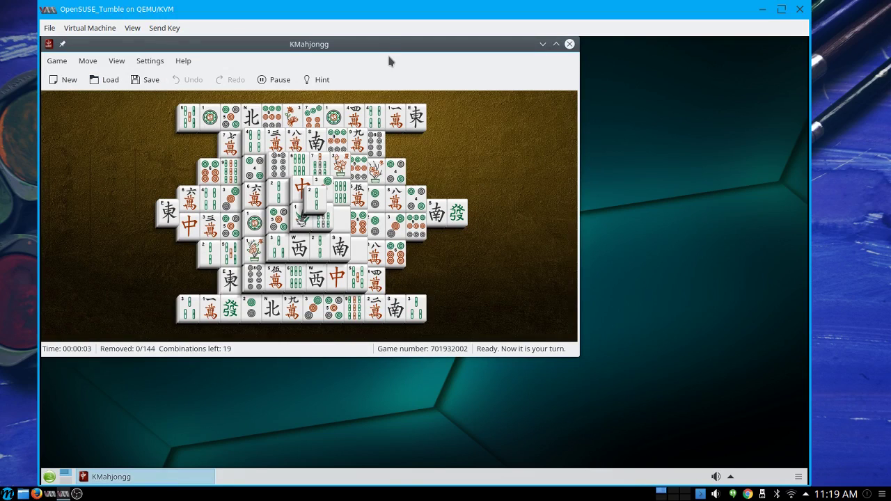
left_click_drag(388, 43, 527, 104)
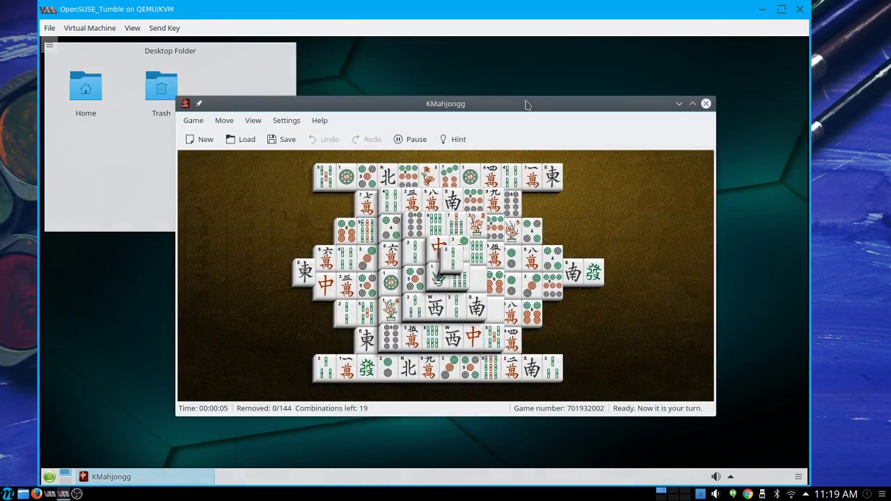